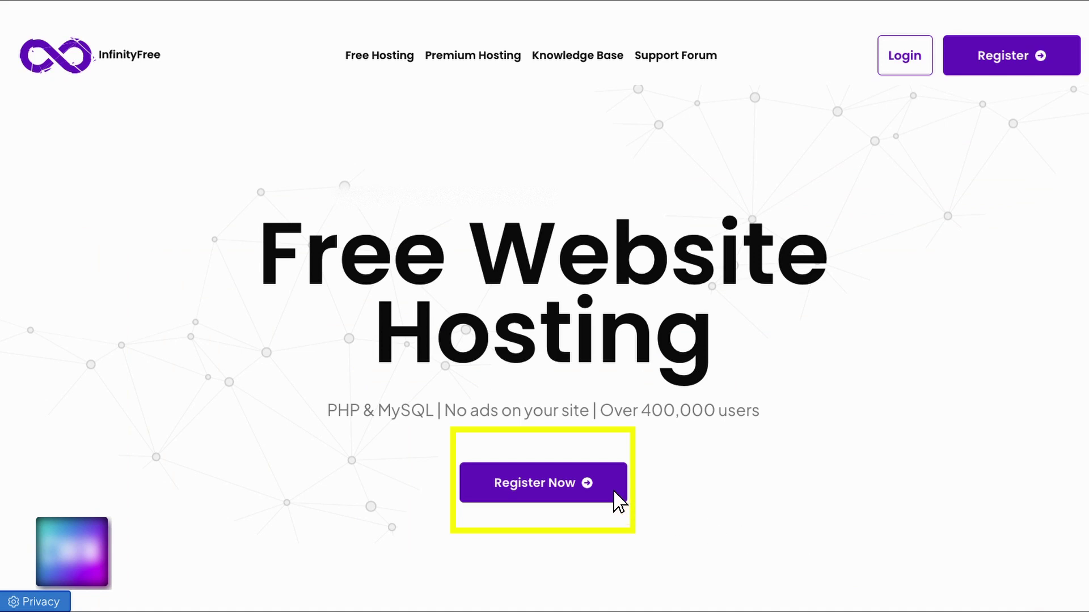
Open the Register Now sign-up form from the InfinityFree landing page
left_click(570, 482)
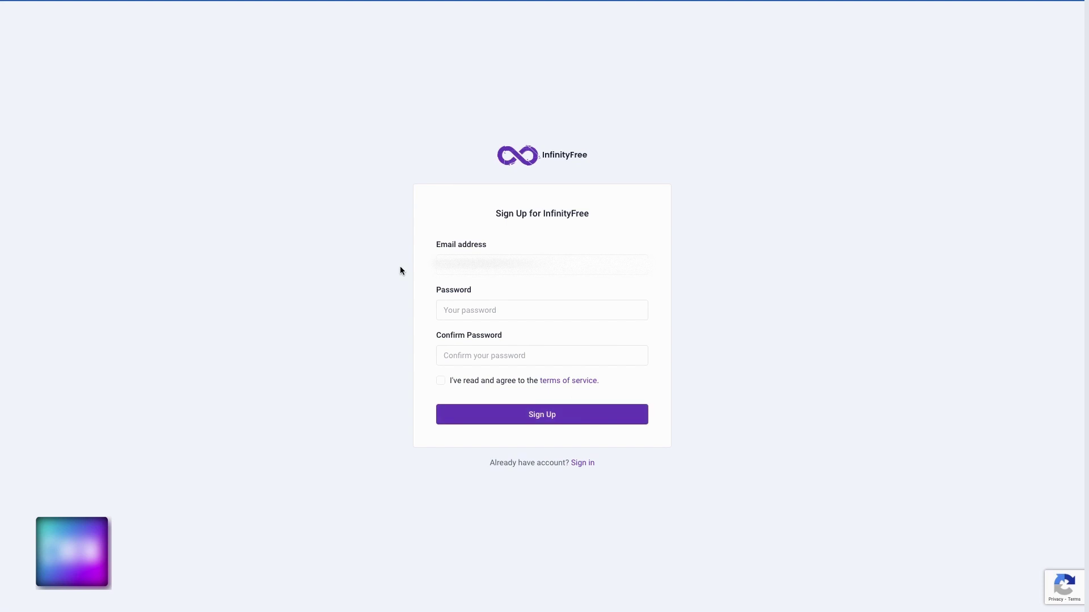
Enter the email address and password, confirm the password, accept the terms and submit
left_click(448, 264)
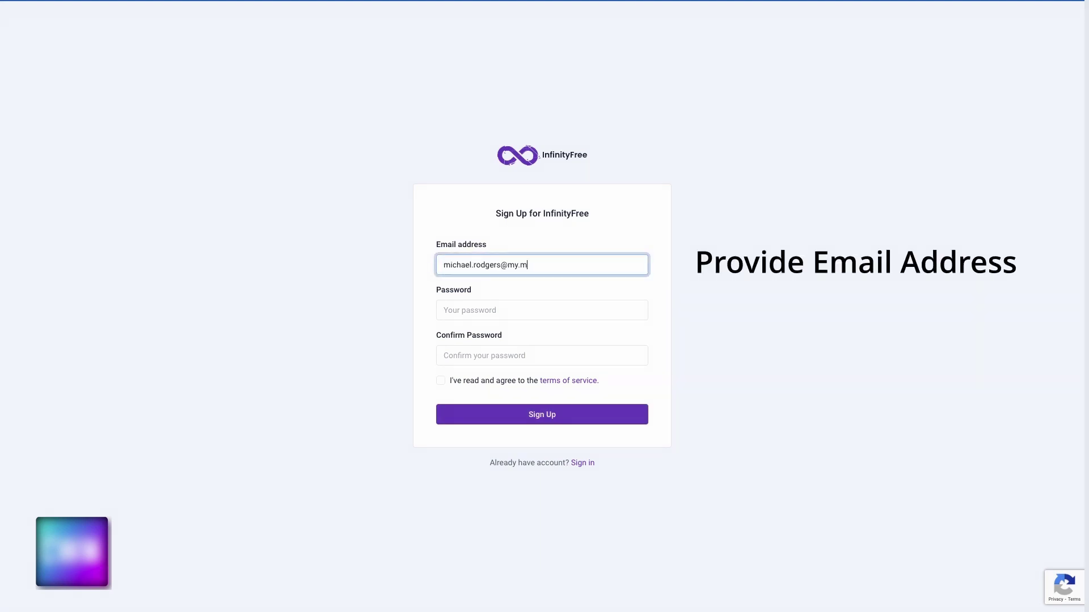
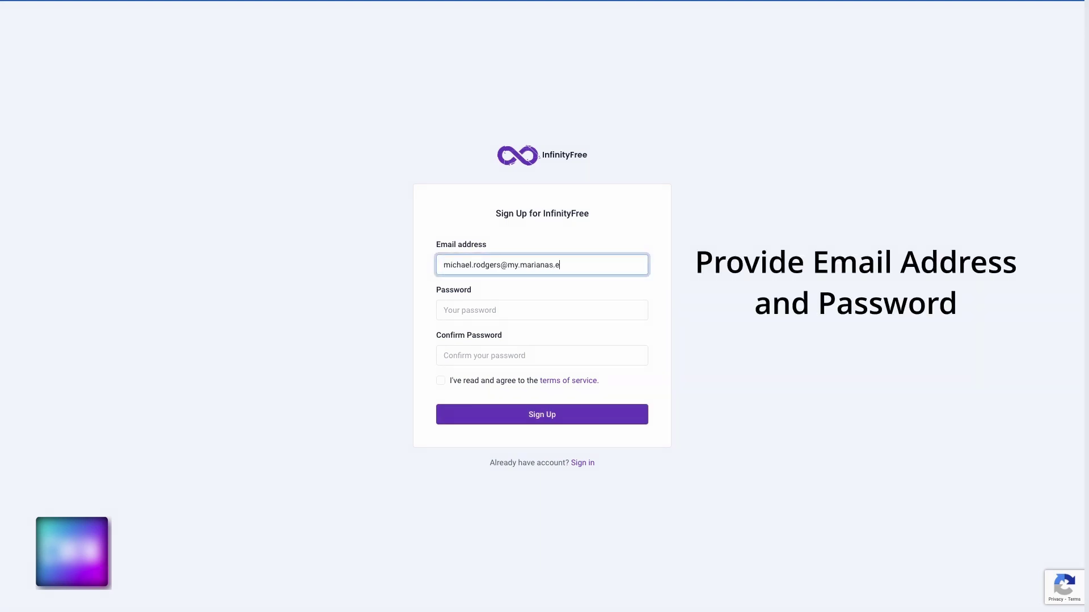
left_click(457, 312)
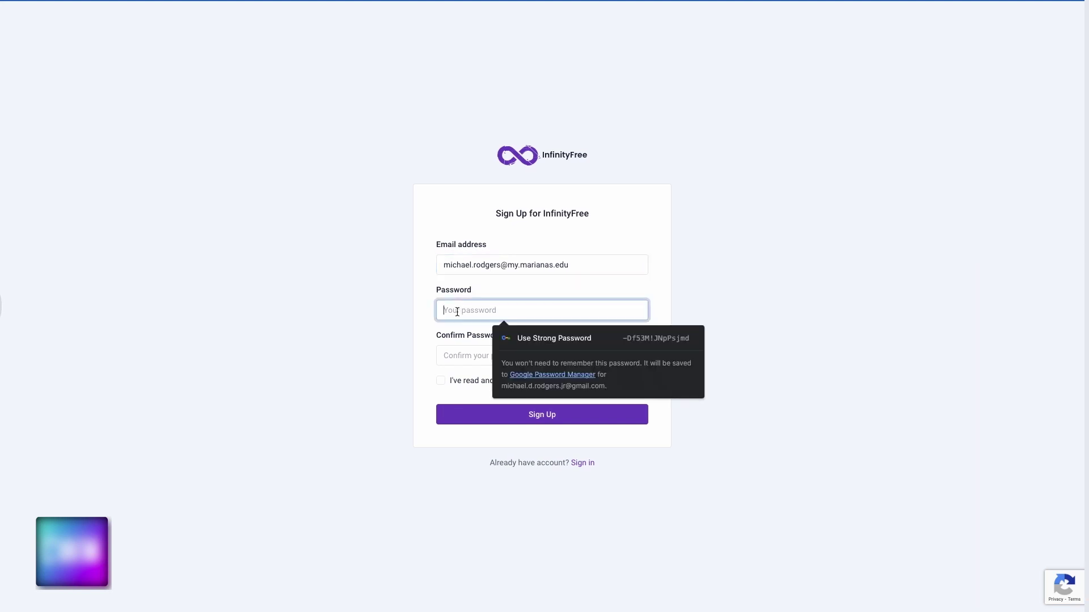
type("***********")
key("Tab")
type("**********")
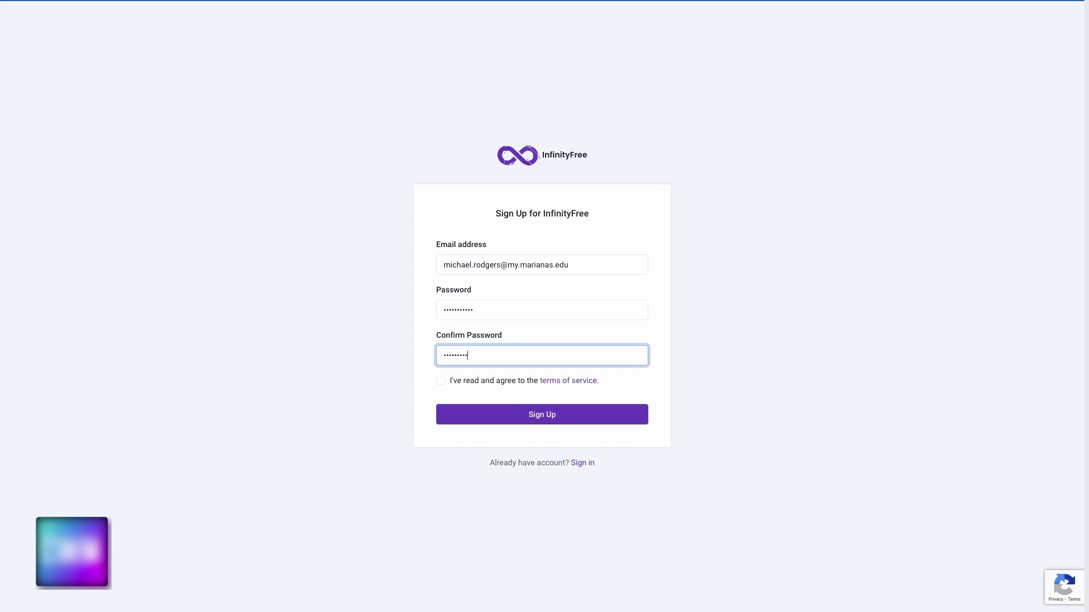
key("BackSpace")
key("BackSpace")
key("BackSpace")
key("BackSpace")
key("BackSpace")
key("BackSpace")
type("********")
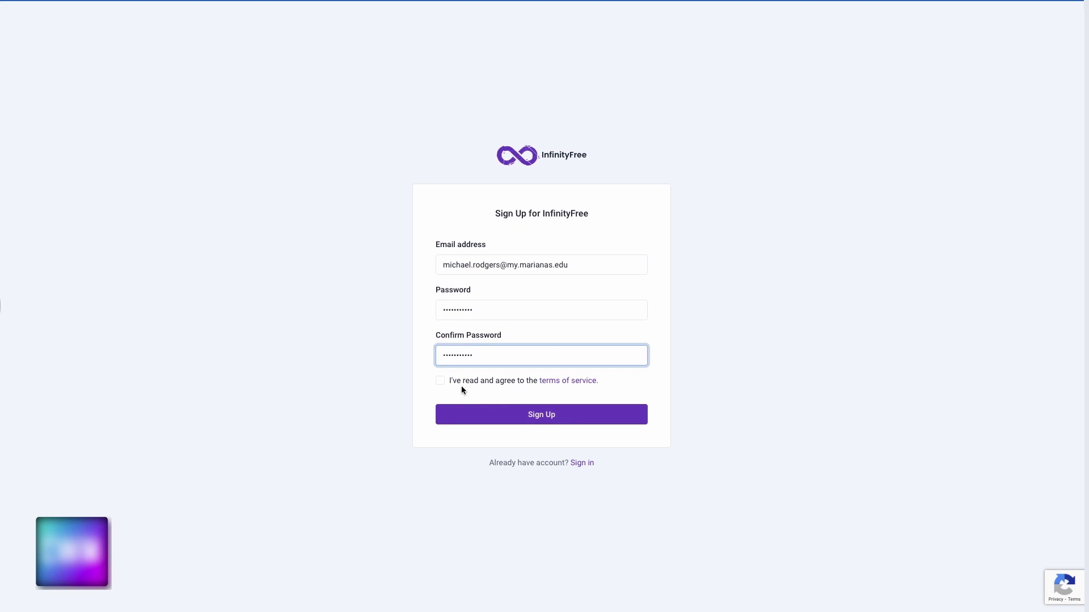
left_click(440, 381)
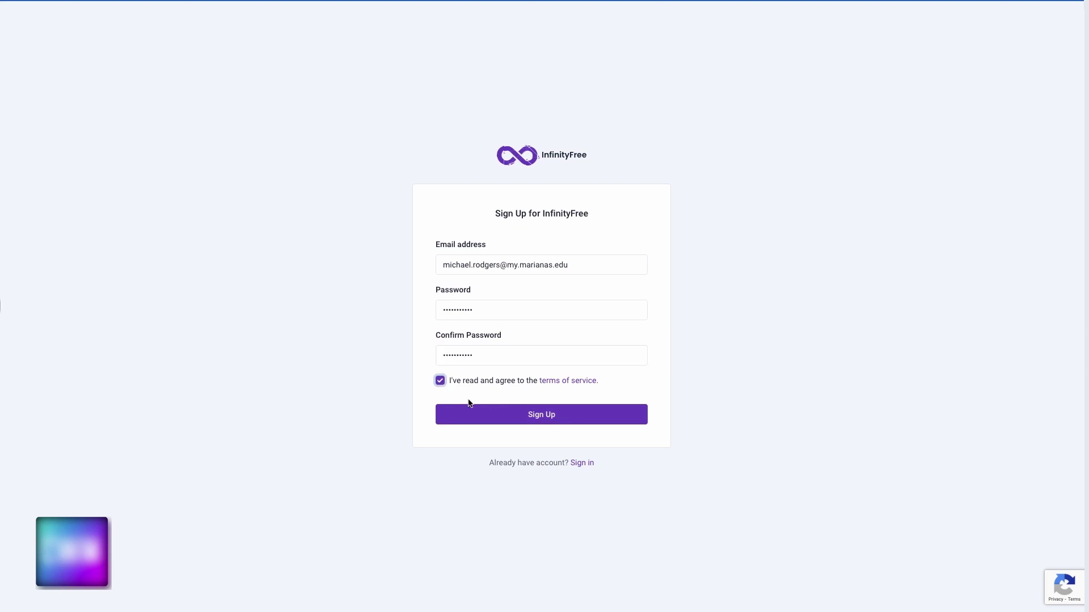
left_click(532, 415)
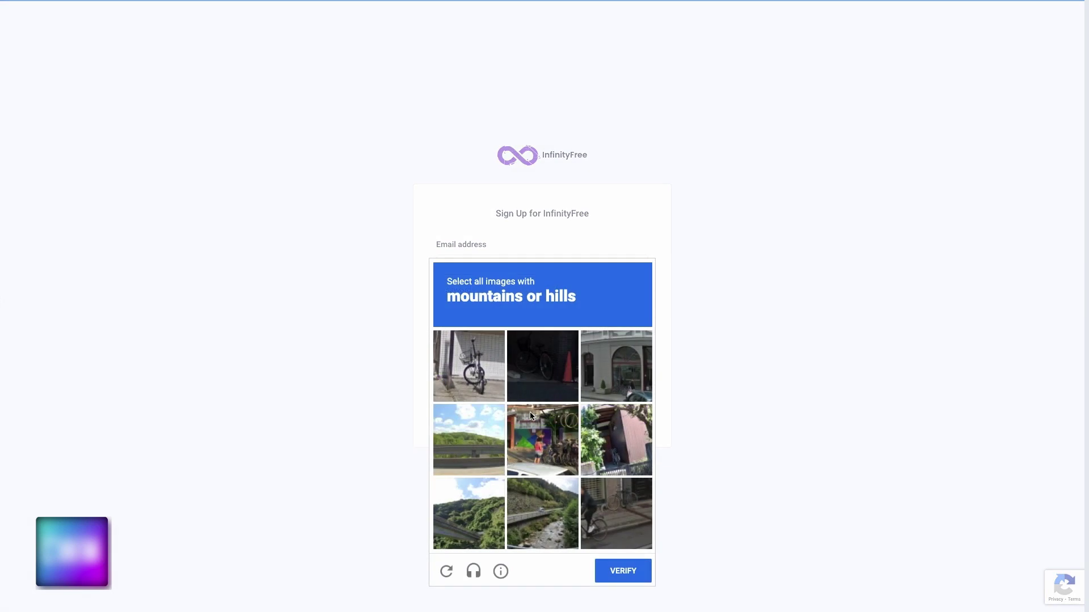
Select the matching tiles in the first reCAPTCHA image challenge and submit them
left_click(483, 391)
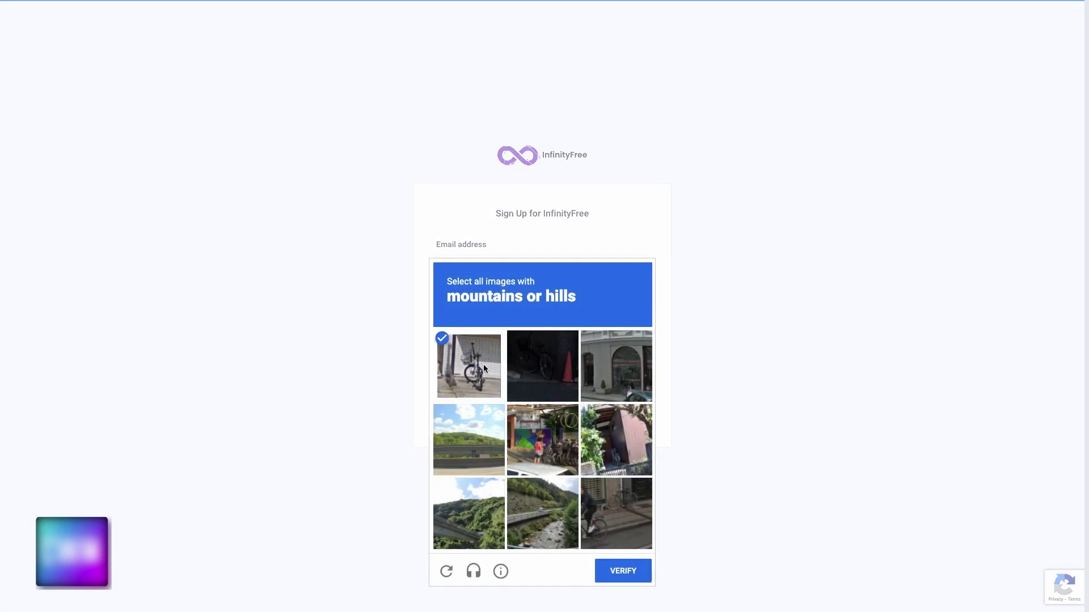
left_click(536, 448)
left_click(611, 508)
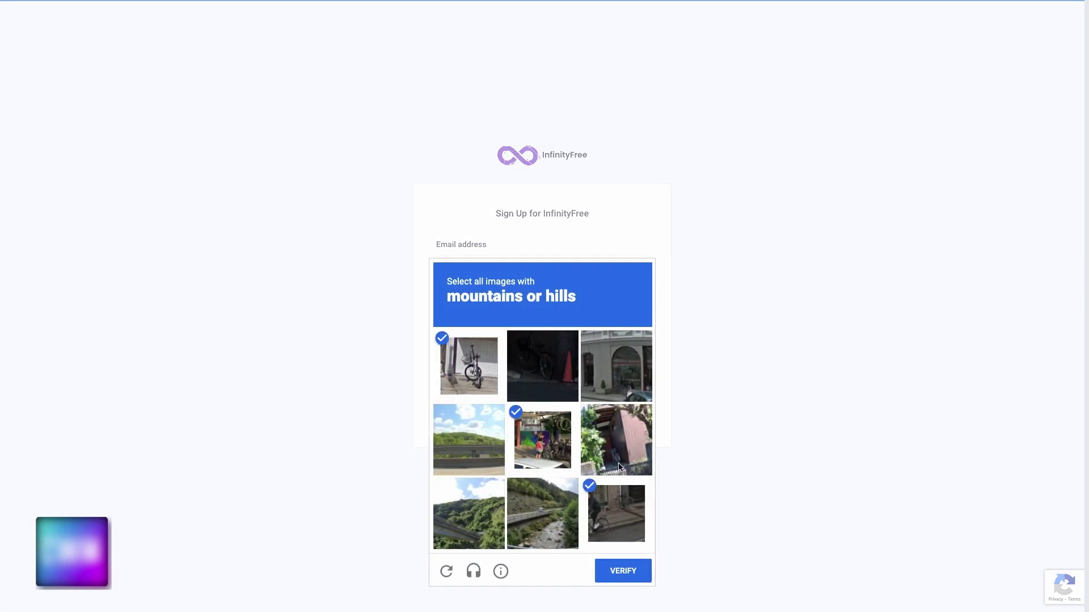
left_click(620, 452)
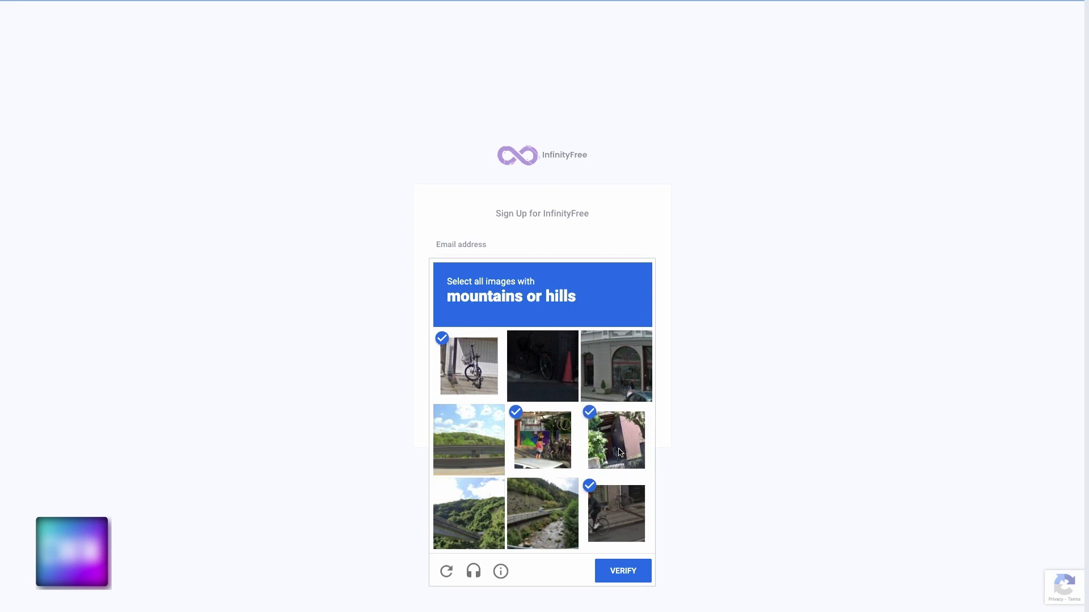
left_click(626, 575)
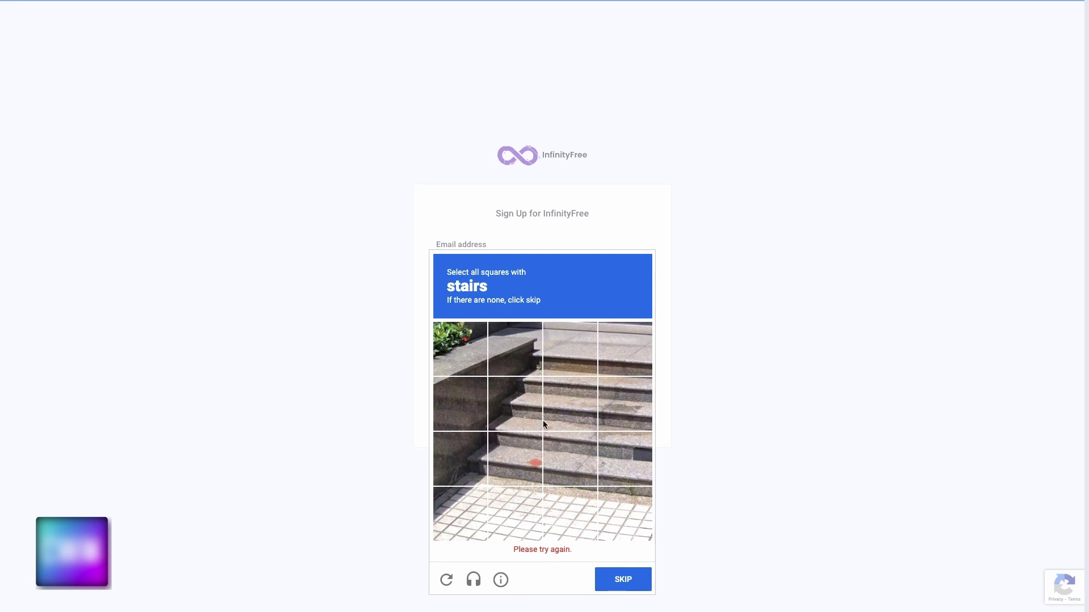
Mark every square containing stairs and move to the next challenge
left_click(528, 369)
left_click(570, 360)
left_click(615, 369)
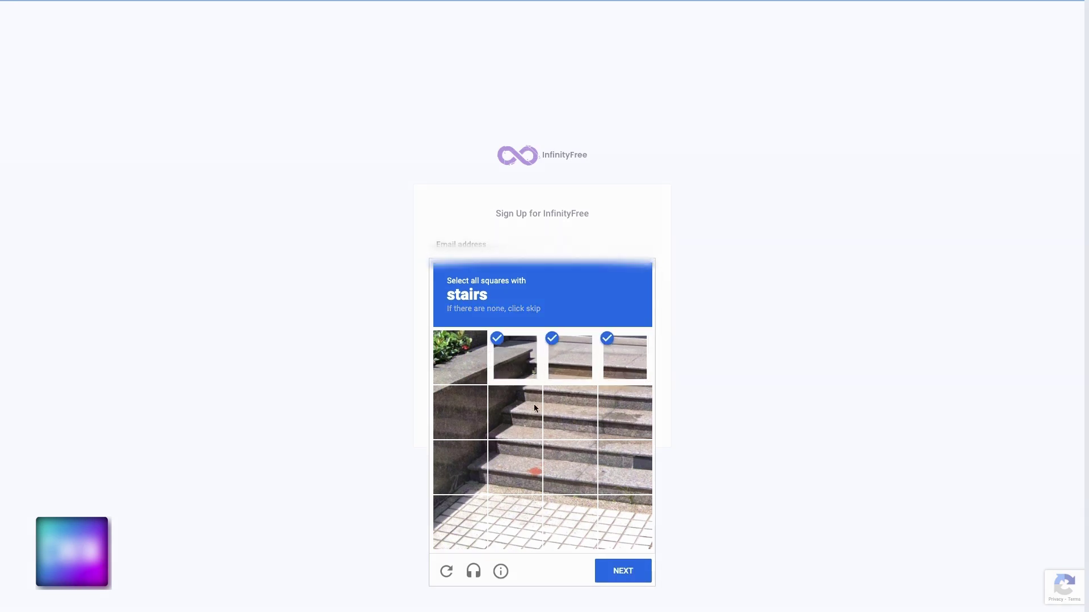
left_click(533, 406)
left_click(570, 413)
Mark all squares containing motorcycles and submit the challenge
left_click(622, 571)
left_click(514, 413)
left_click(570, 413)
left_click(623, 413)
left_click(623, 466)
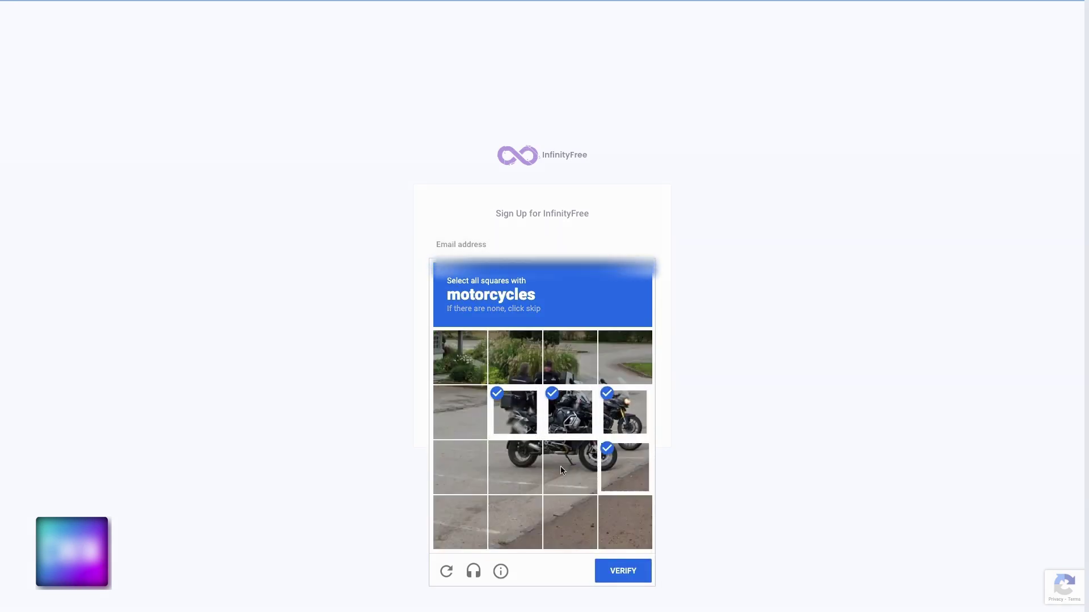
left_click(515, 467)
left_click(514, 357)
left_click(570, 357)
left_click(624, 358)
left_click(623, 571)
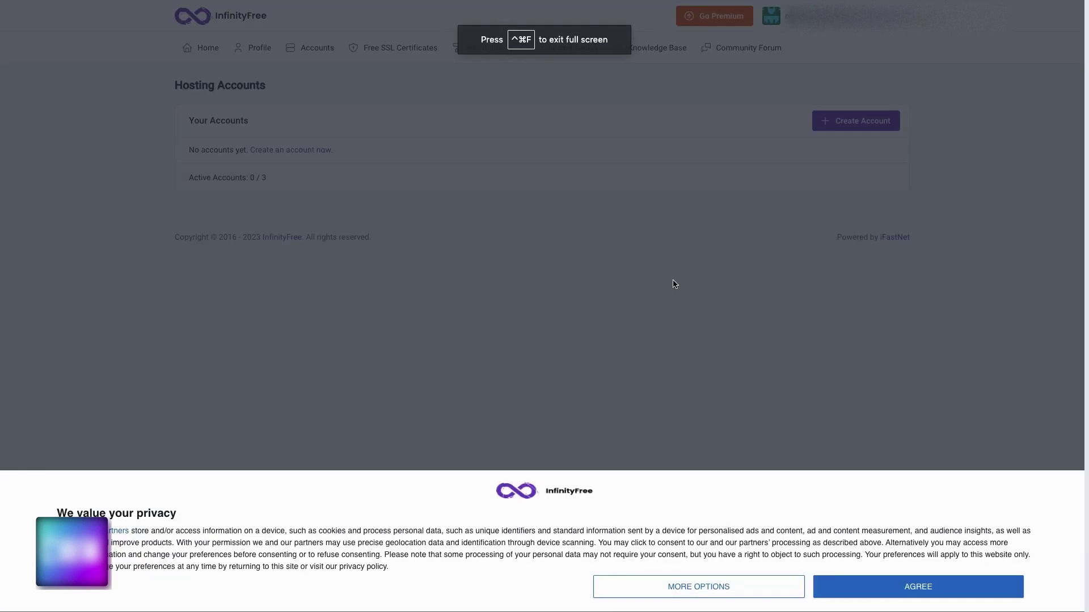
Accept the privacy consent banner on the Hosting Accounts dashboard
left_click(821, 561)
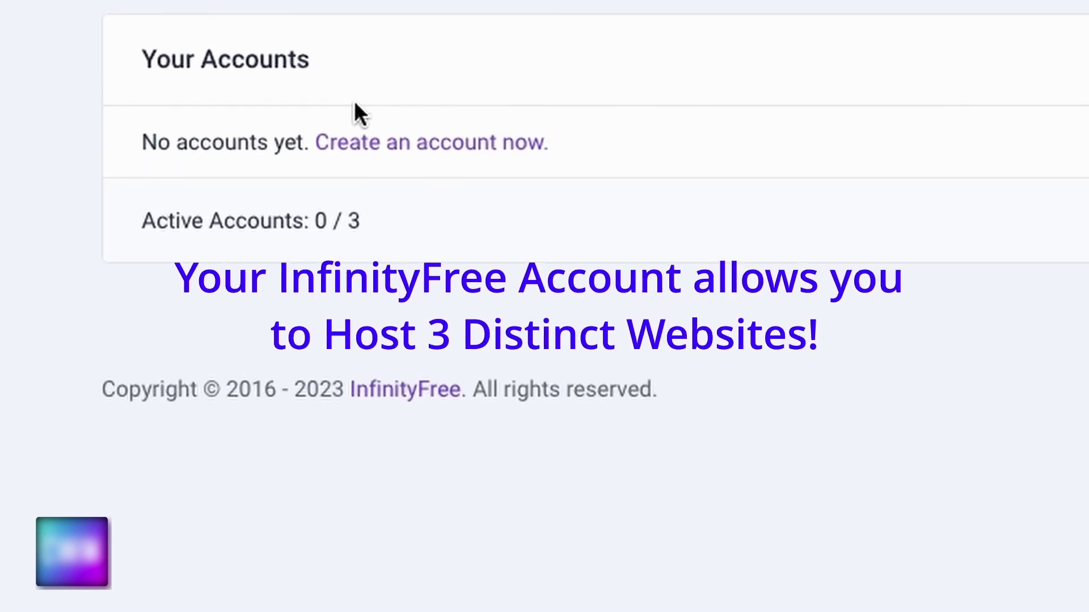
Start a new hosting account via the 'Create an account now' link
left_click(423, 148)
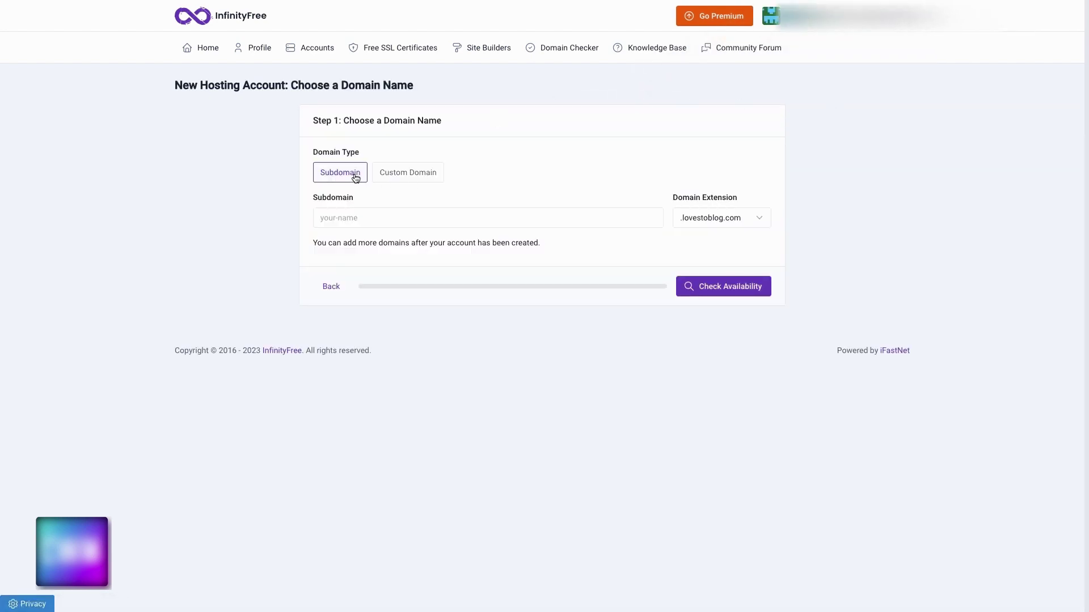
Choose subdomain firstfreesite with the .great-site.net extension and check its availability
left_click(362, 219)
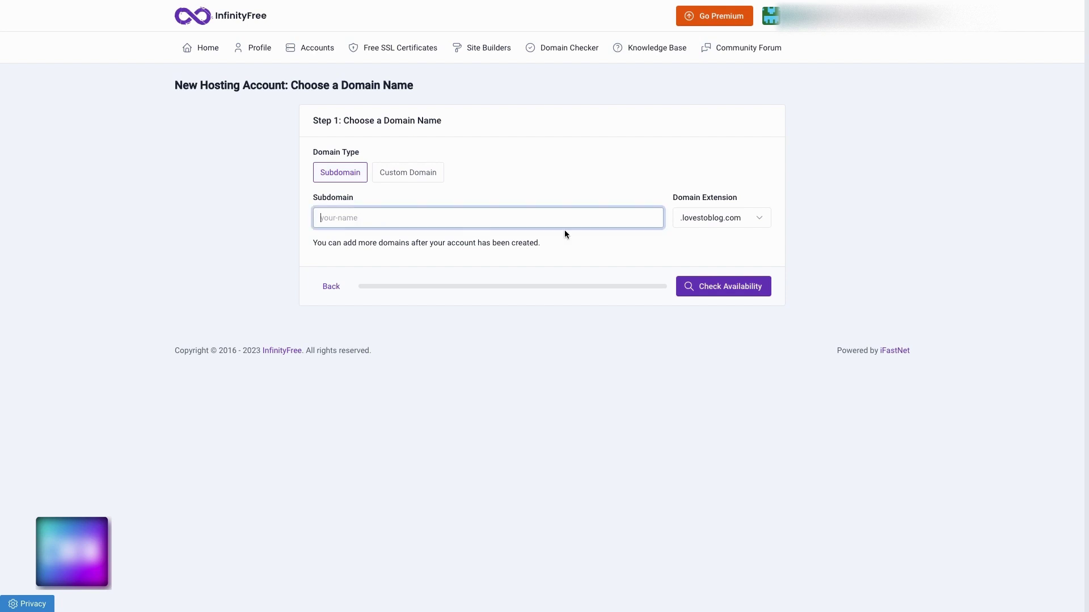
left_click(715, 220)
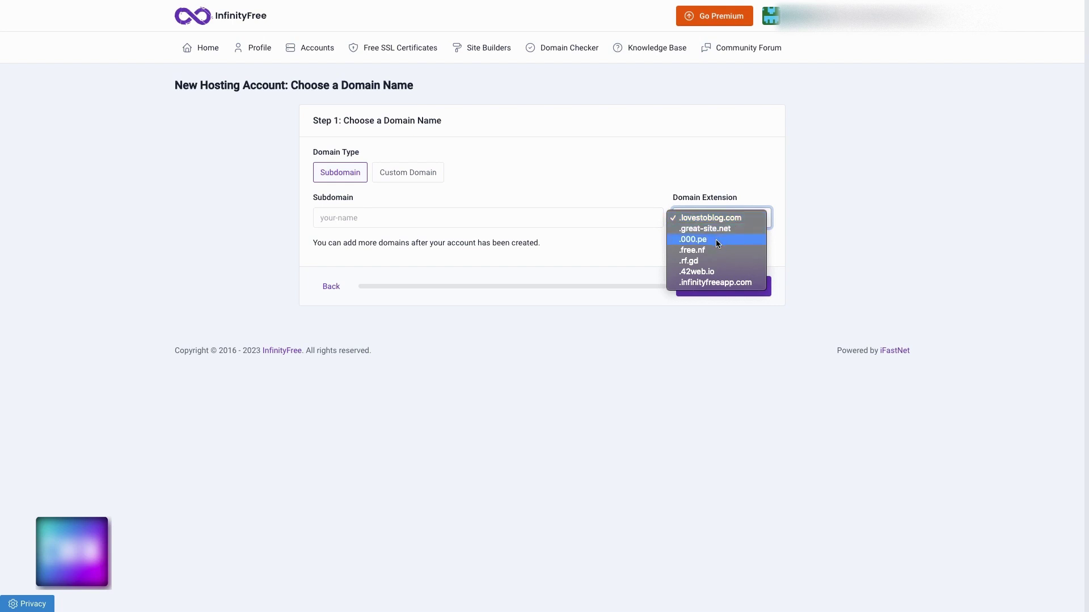
left_click(701, 241)
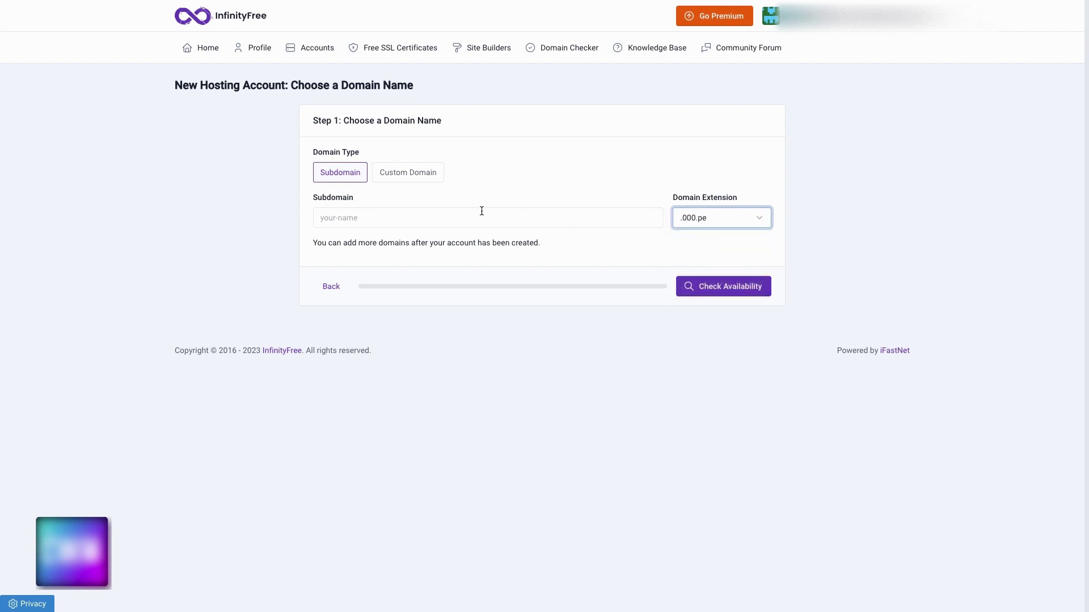
left_click(714, 220)
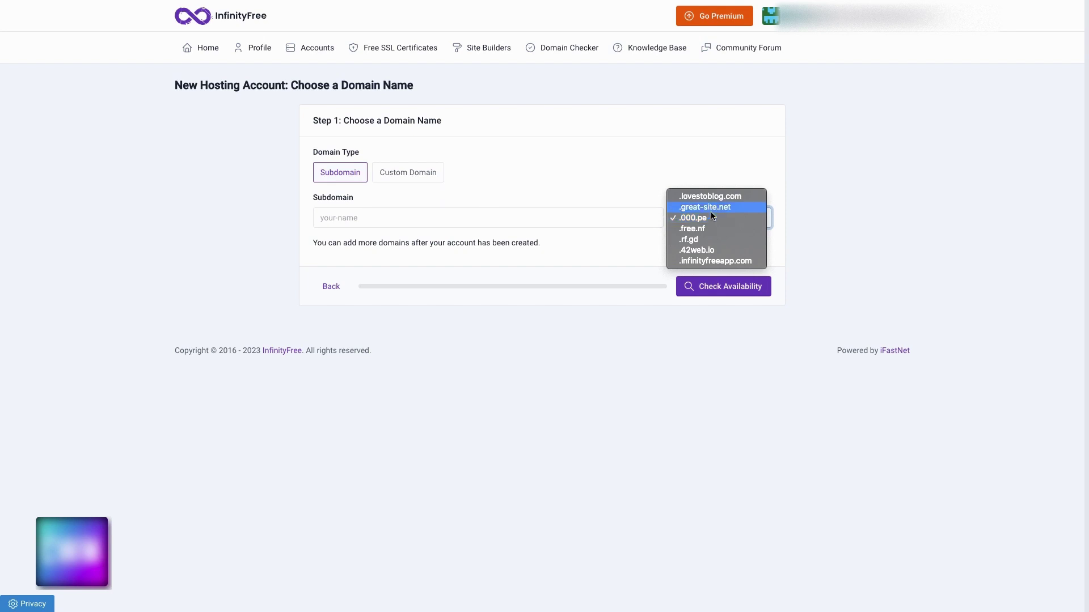
left_click(709, 207)
left_click(366, 215)
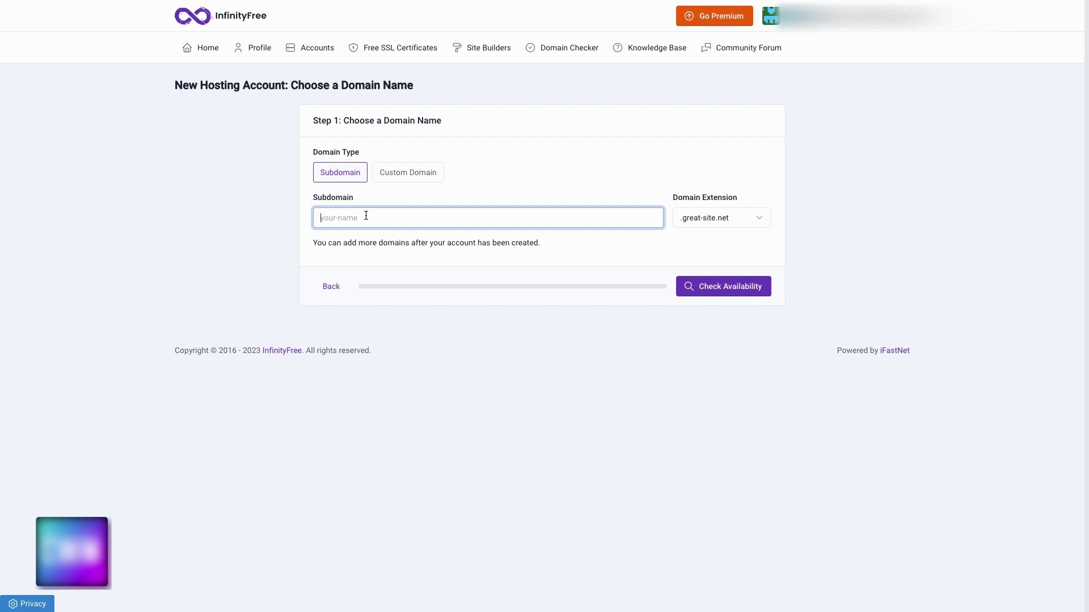
type("firstfreesite")
left_click(698, 287)
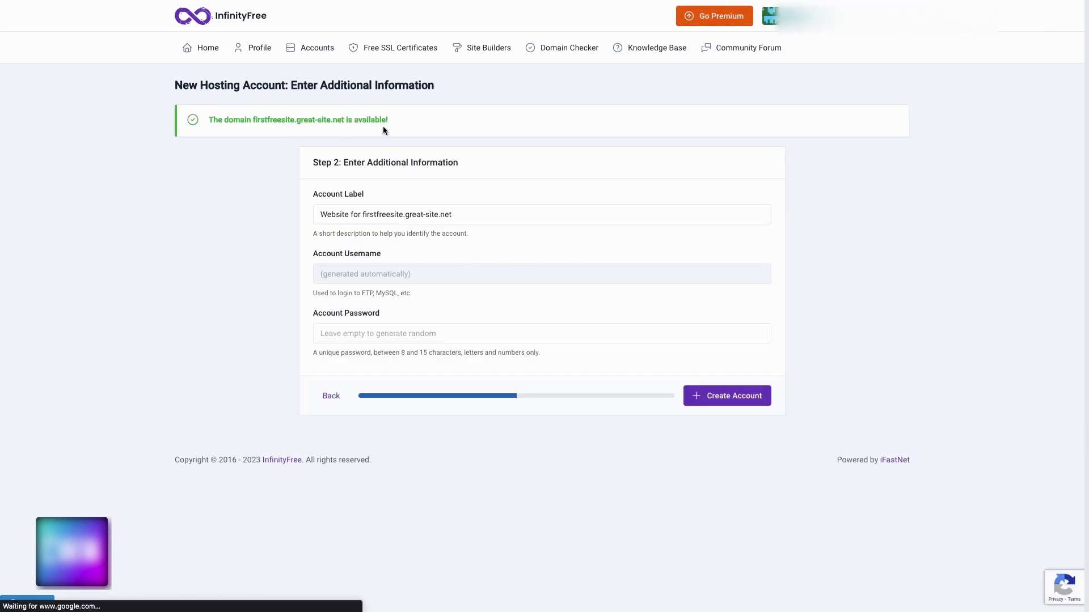
Paste the hosting account password and submit account creation
left_click(365, 334)
key("ctrl+v")
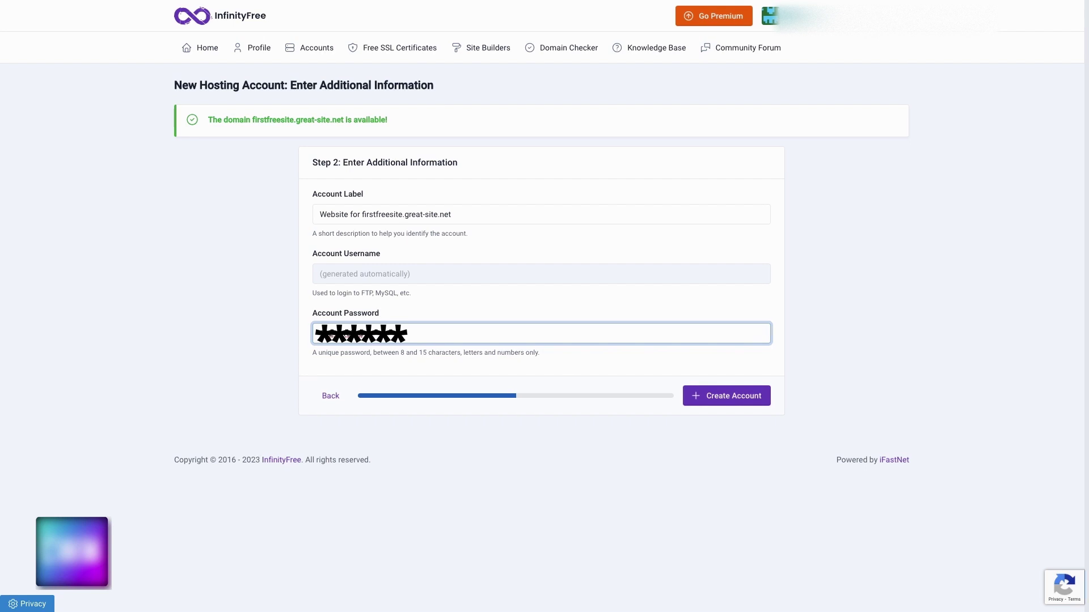
left_click(728, 396)
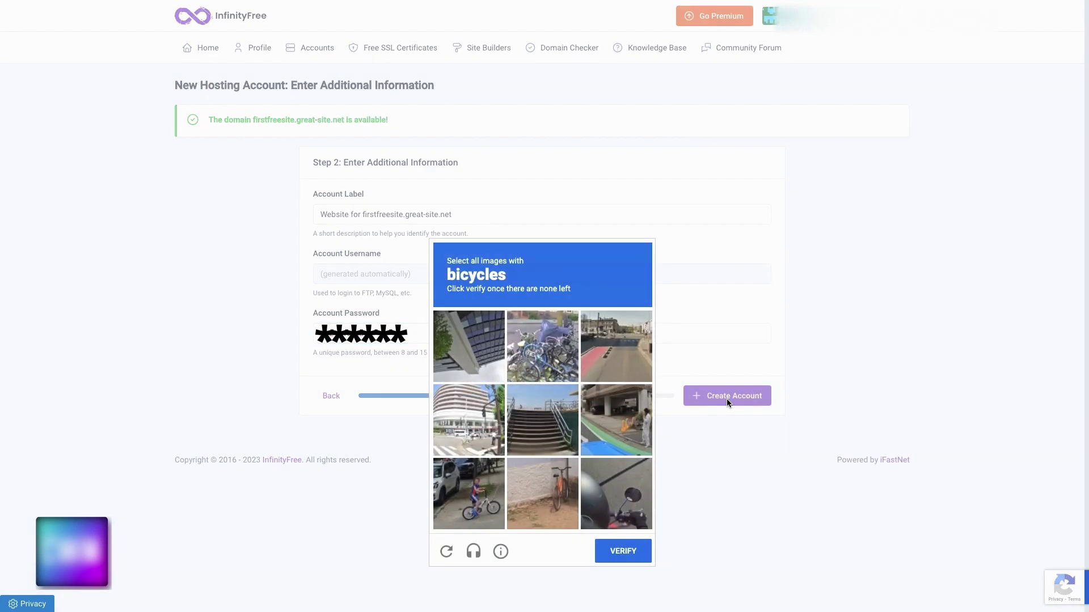
Mark every tile showing bicycles, including newly loaded replacement tiles
left_click(555, 365)
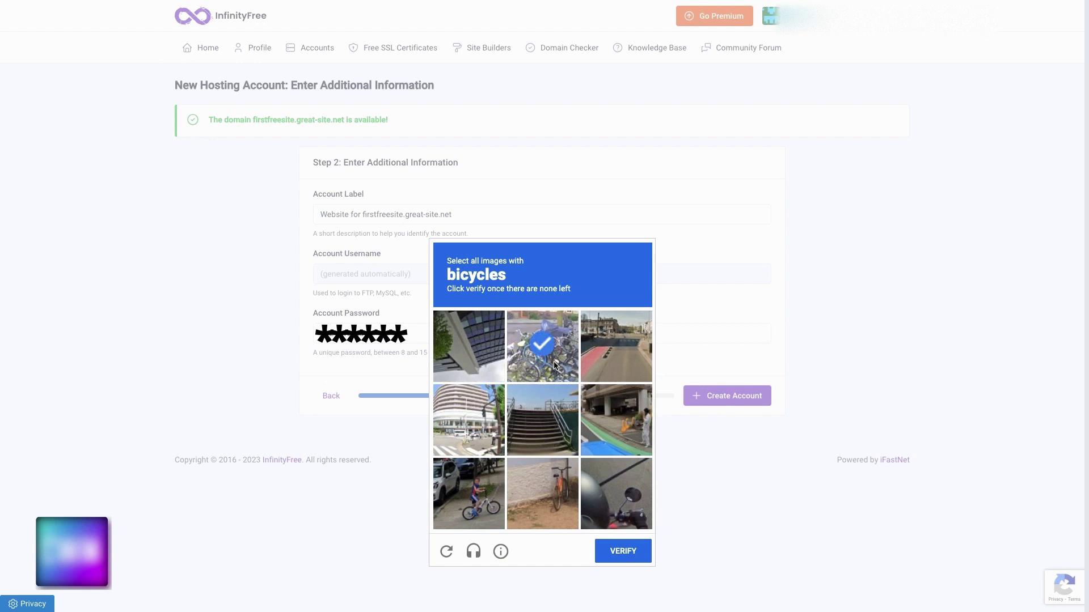
left_click(542, 490)
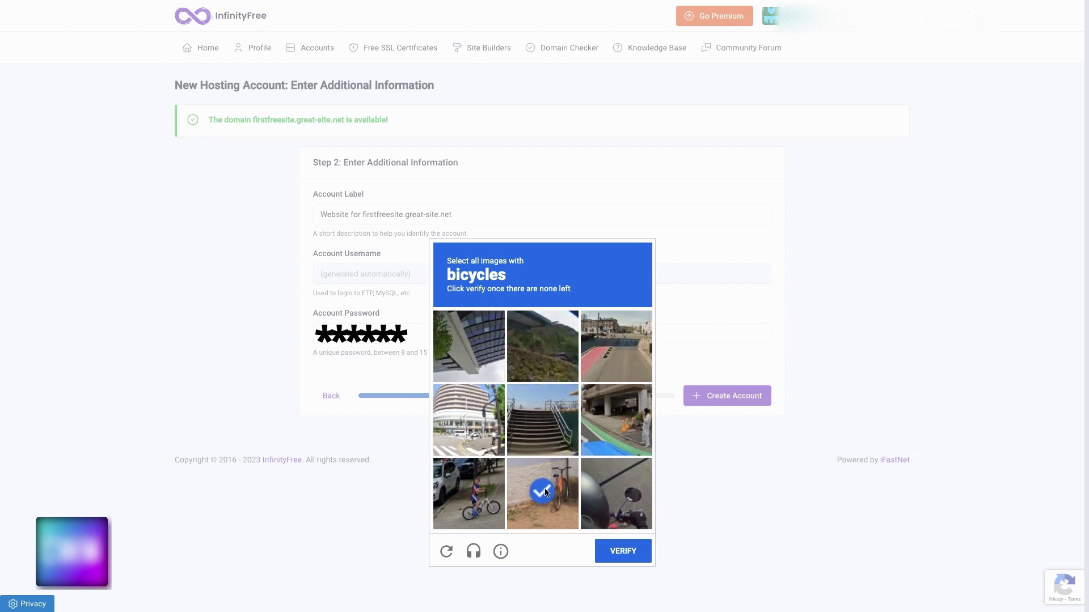
left_click(469, 492)
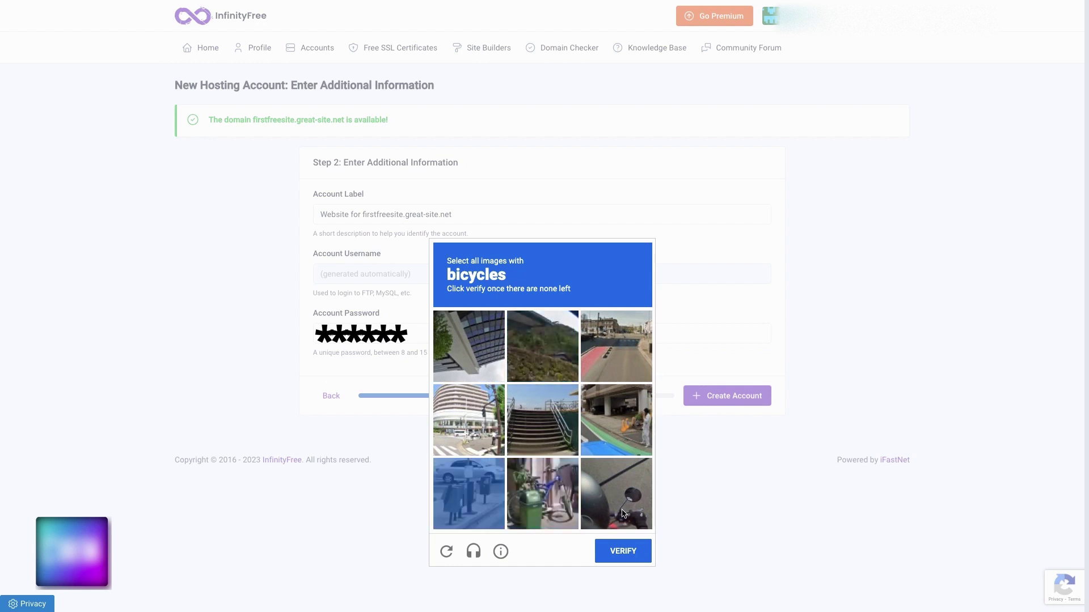
left_click(634, 436)
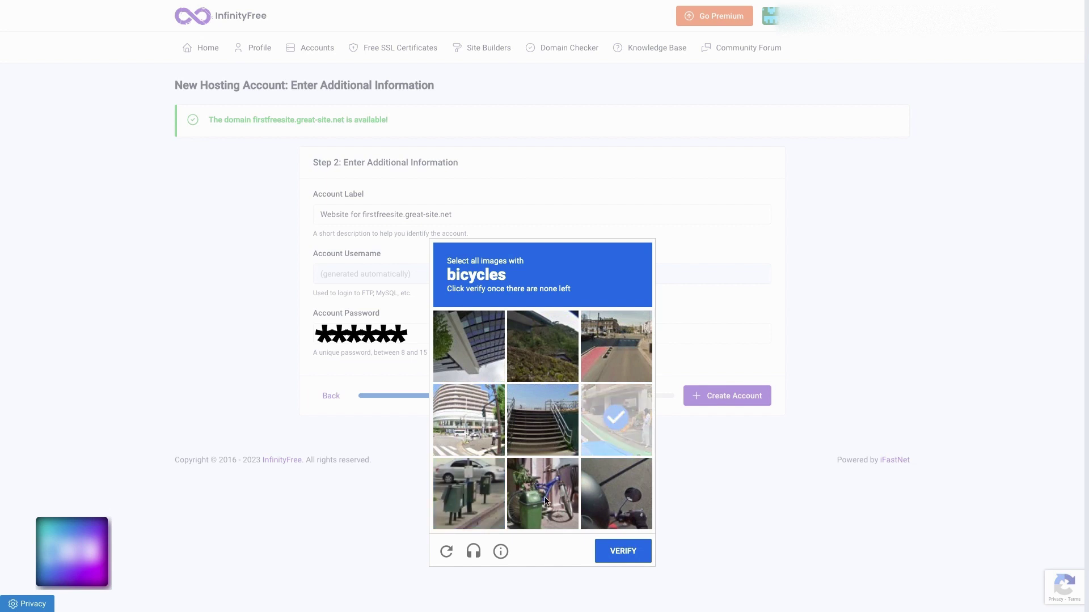
left_click(568, 502)
left_click(606, 441)
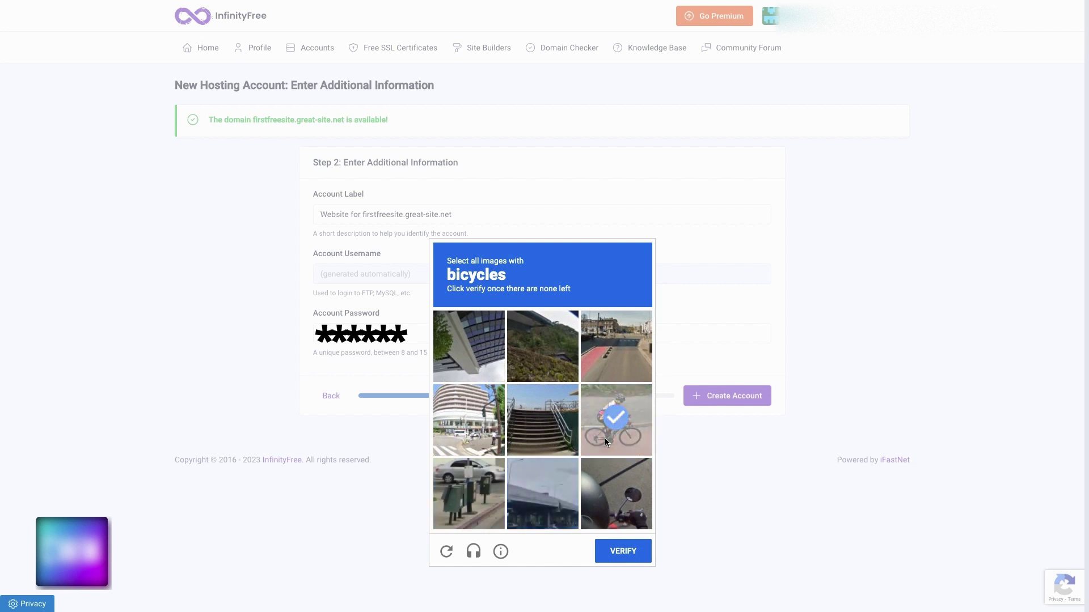
left_click(609, 435)
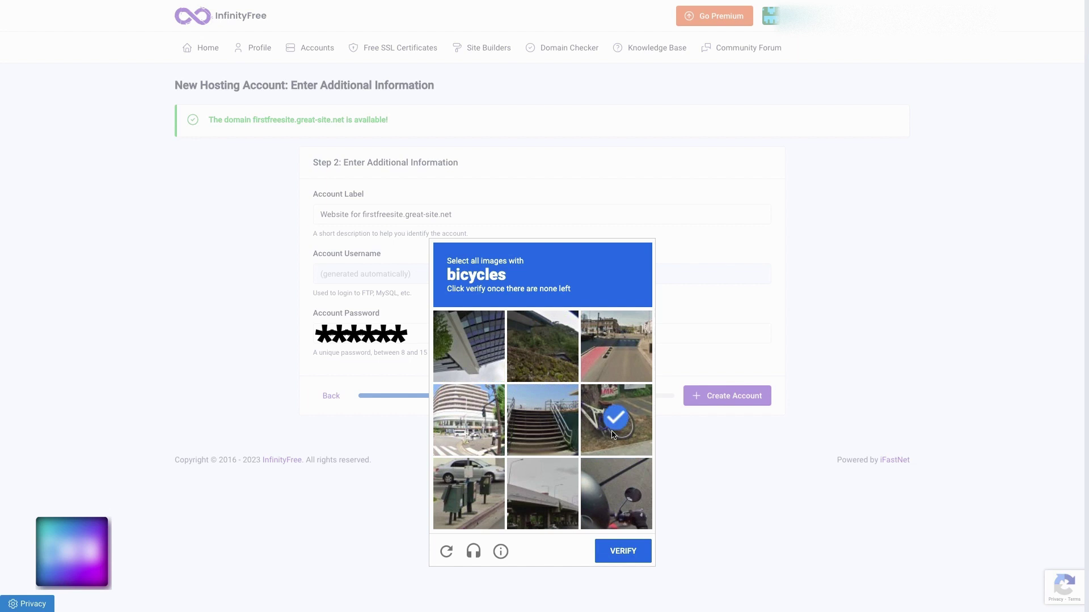
left_click(612, 435)
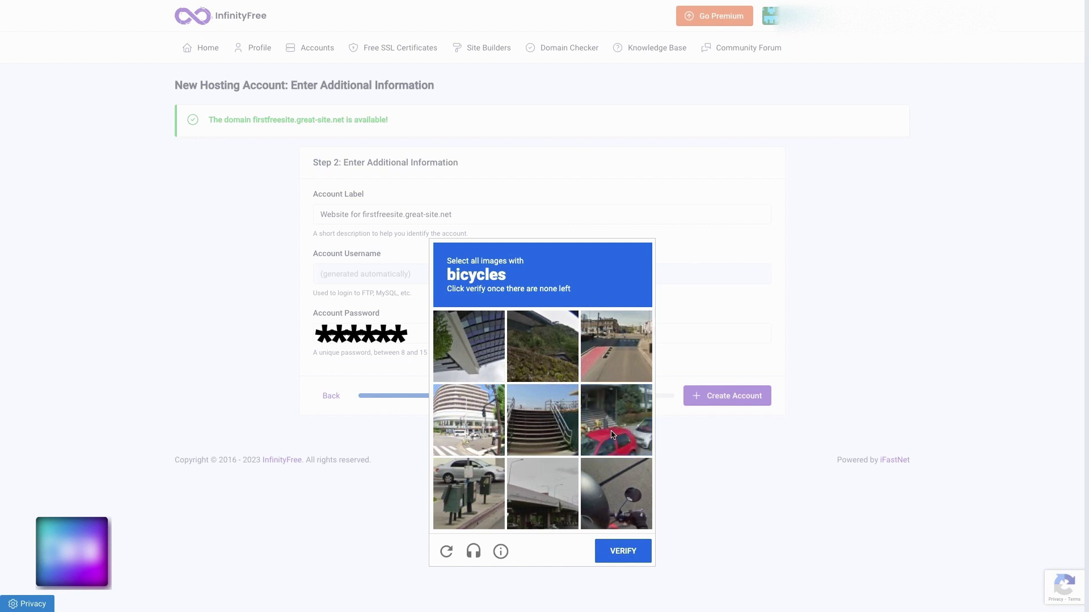
left_click(595, 431)
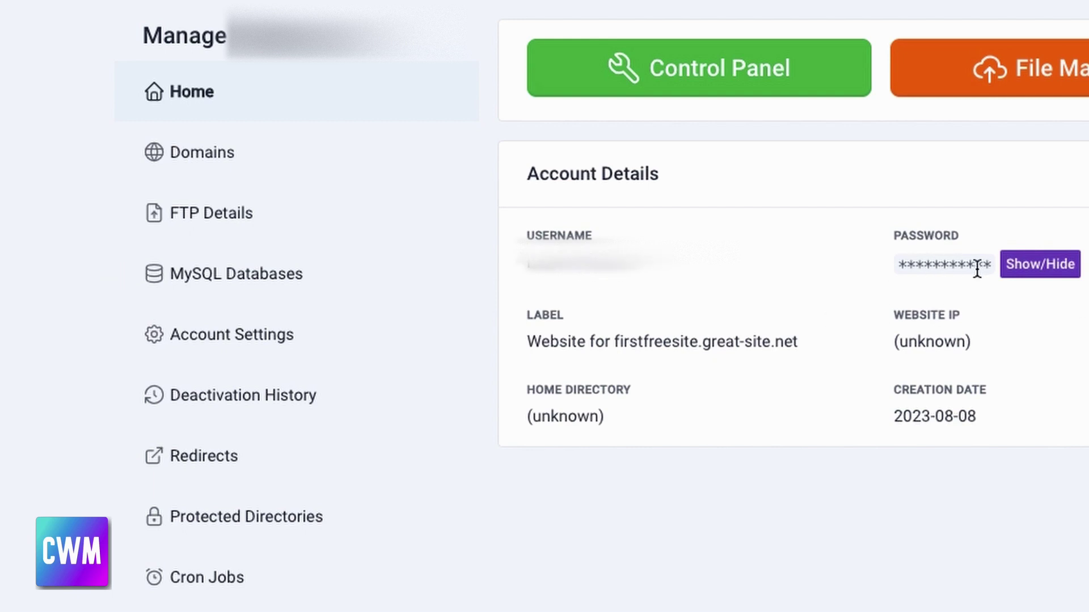
Reveal the new account's password in Account Details, then mask it again
left_click(1022, 278)
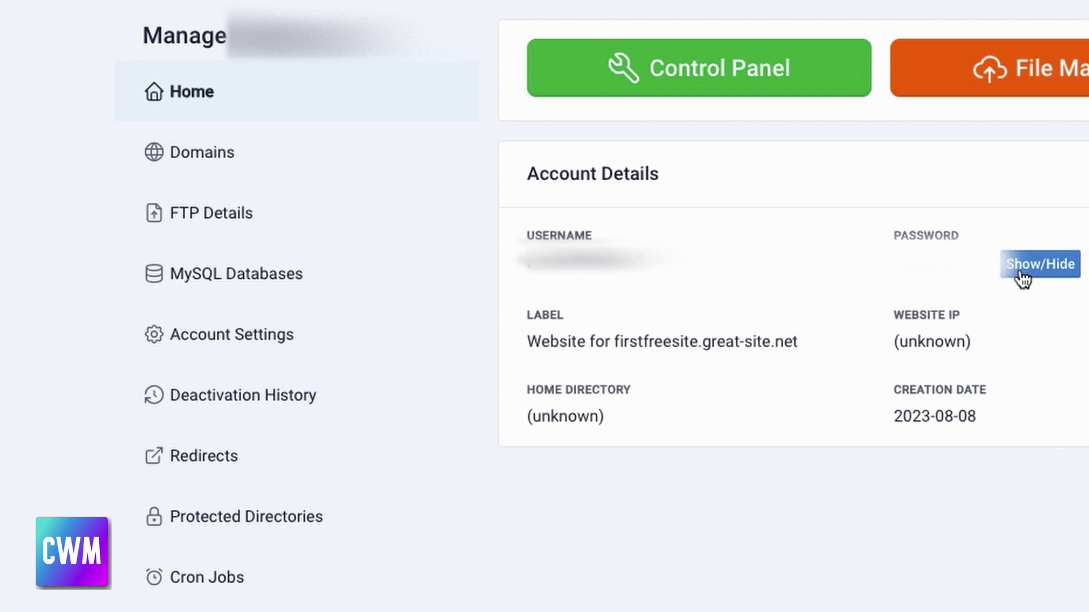
left_click(1022, 278)
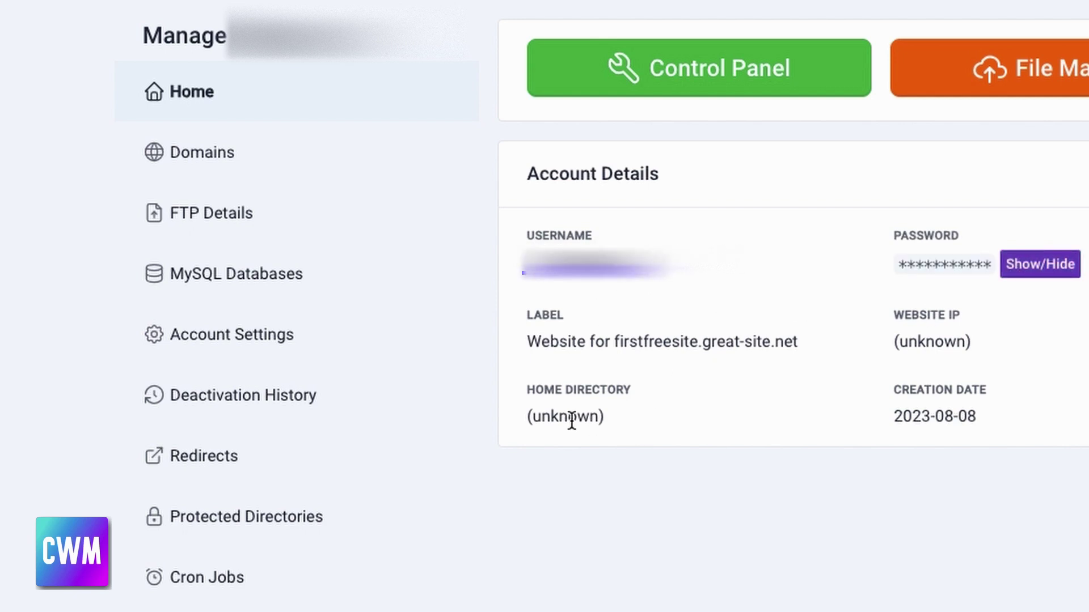
Visit firstfreesite.great-site.net from Domains, then review the FTP username and hostname ftpupload.net
left_click(213, 165)
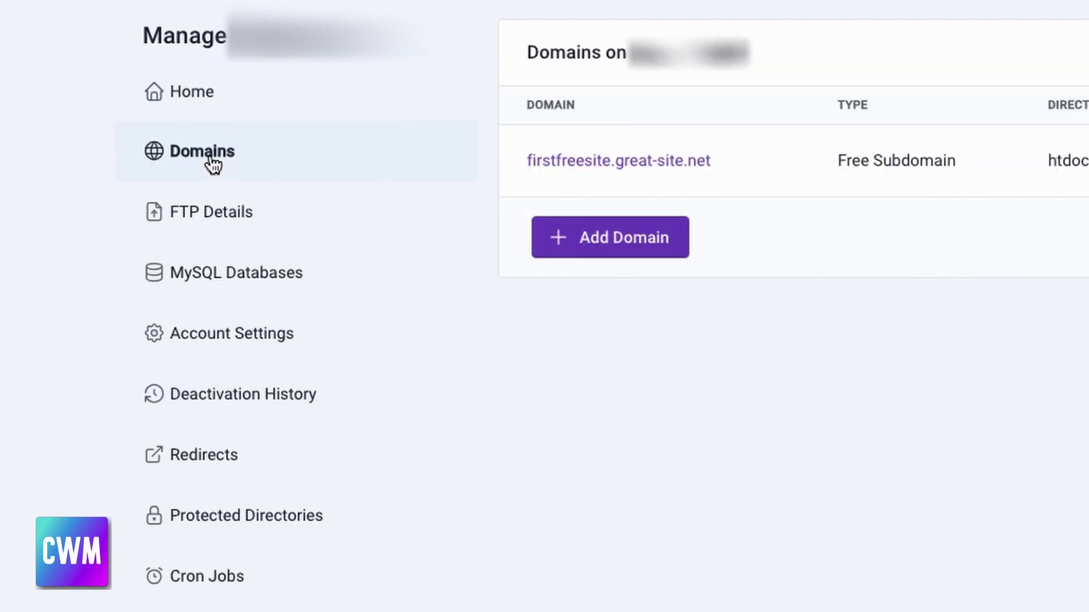
left_click(620, 161)
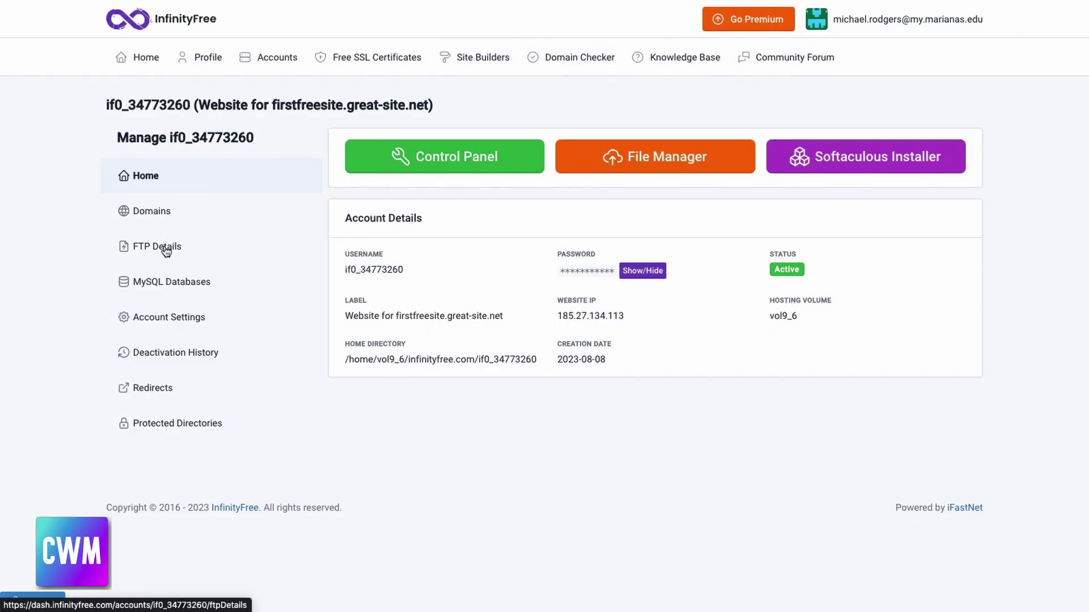
left_click(166, 249)
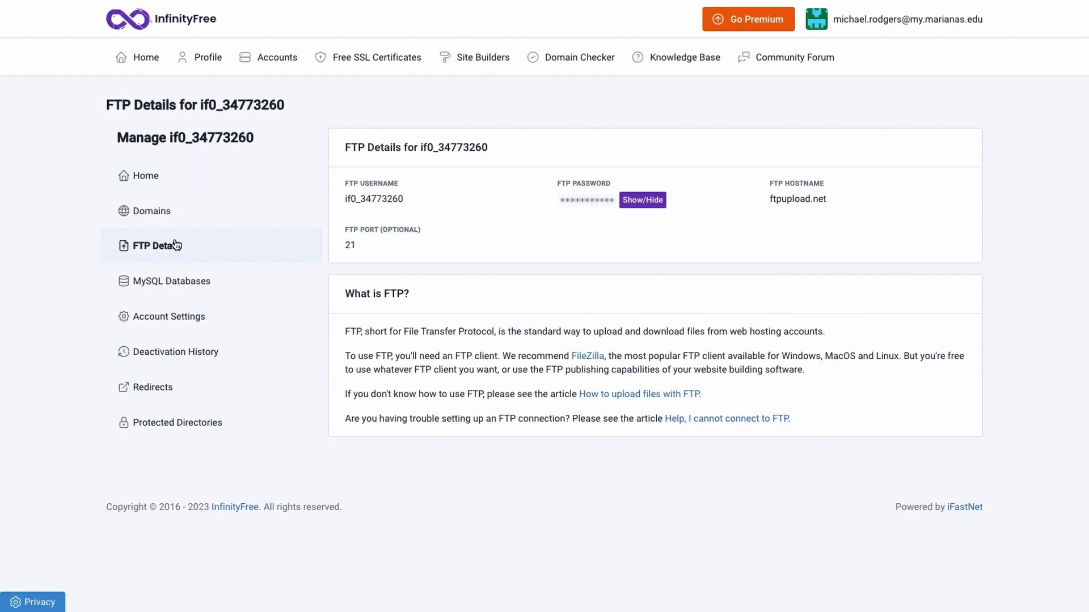
double_click(385, 200)
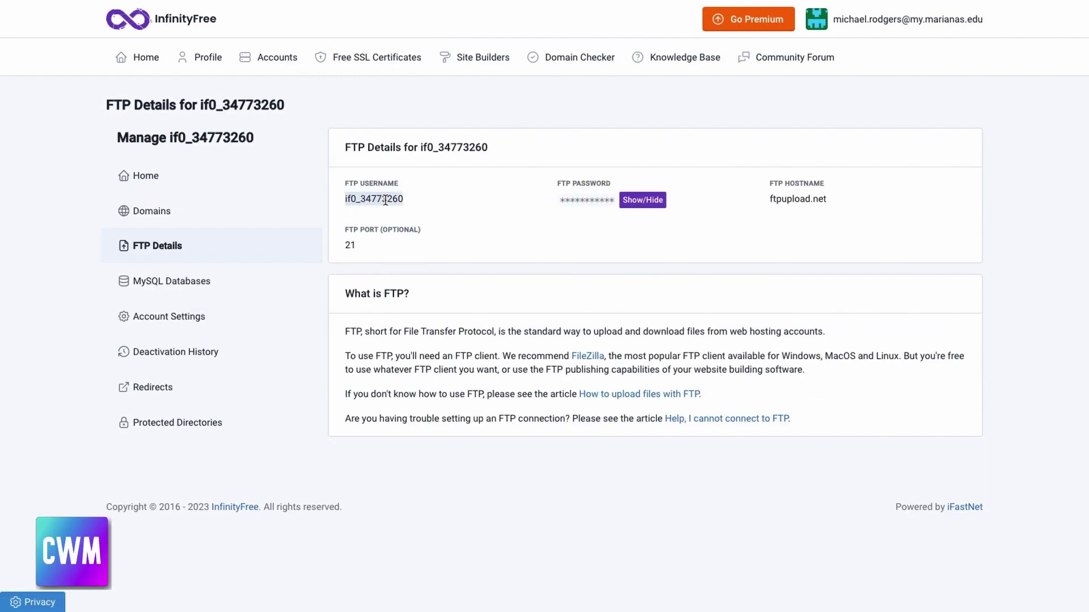
left_click(584, 200)
left_click_drag(768, 200, 826, 197)
left_click(810, 223)
left_click(811, 227)
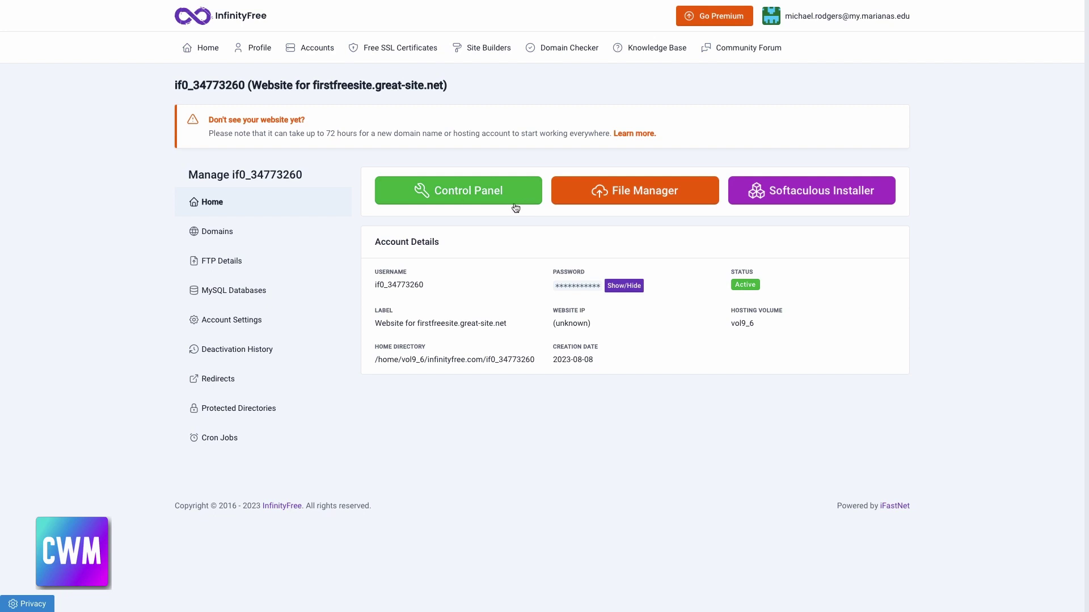
Approve email notices in the Control Panel and select FTP host ftp.infinityfree.com in Account Settings
left_click(456, 191)
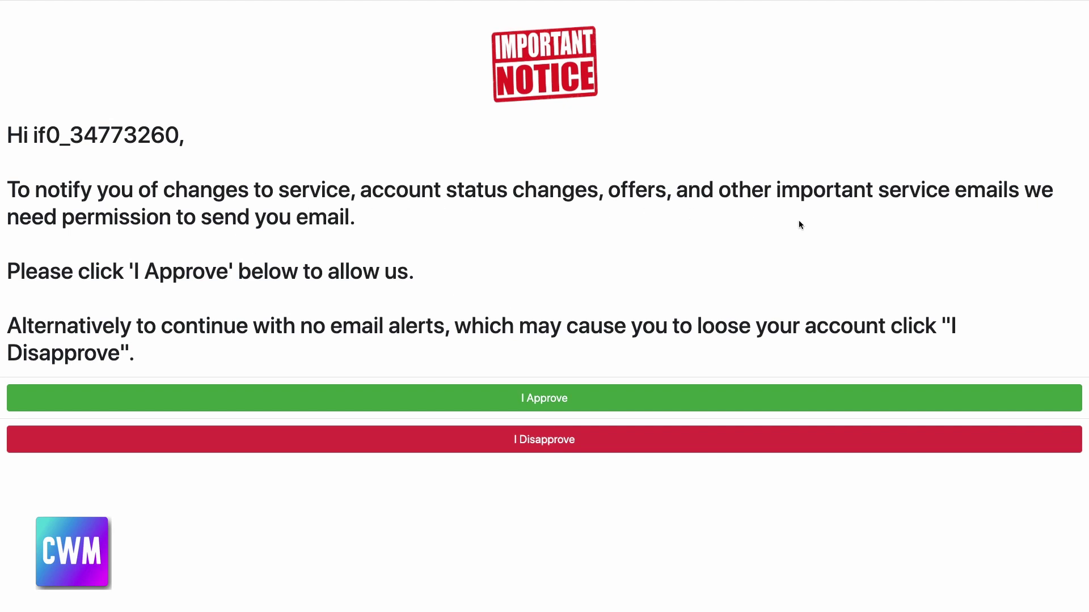
left_click(545, 409)
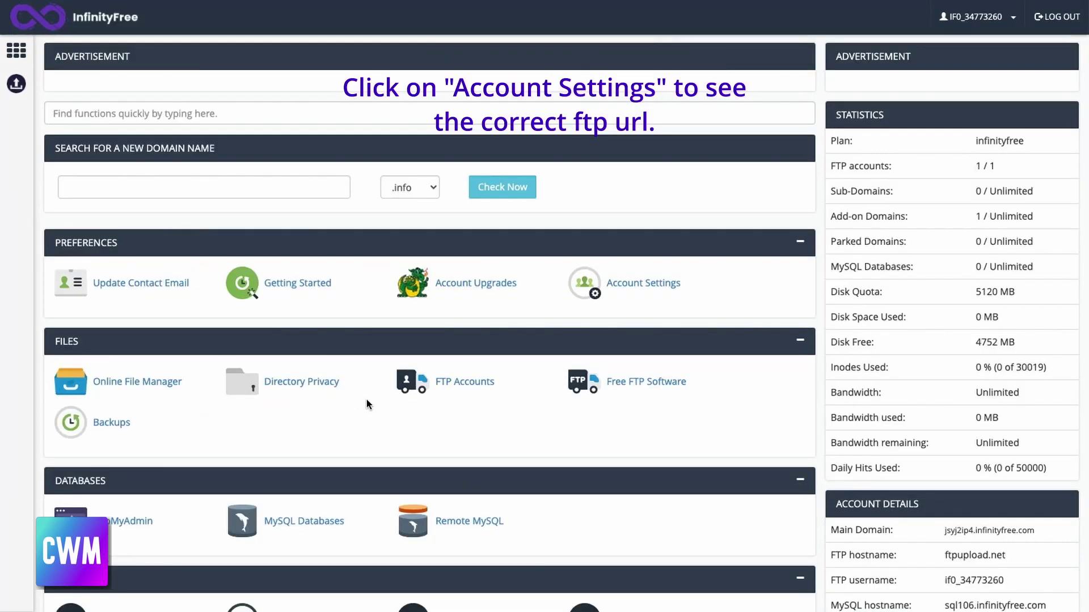
left_click(636, 288)
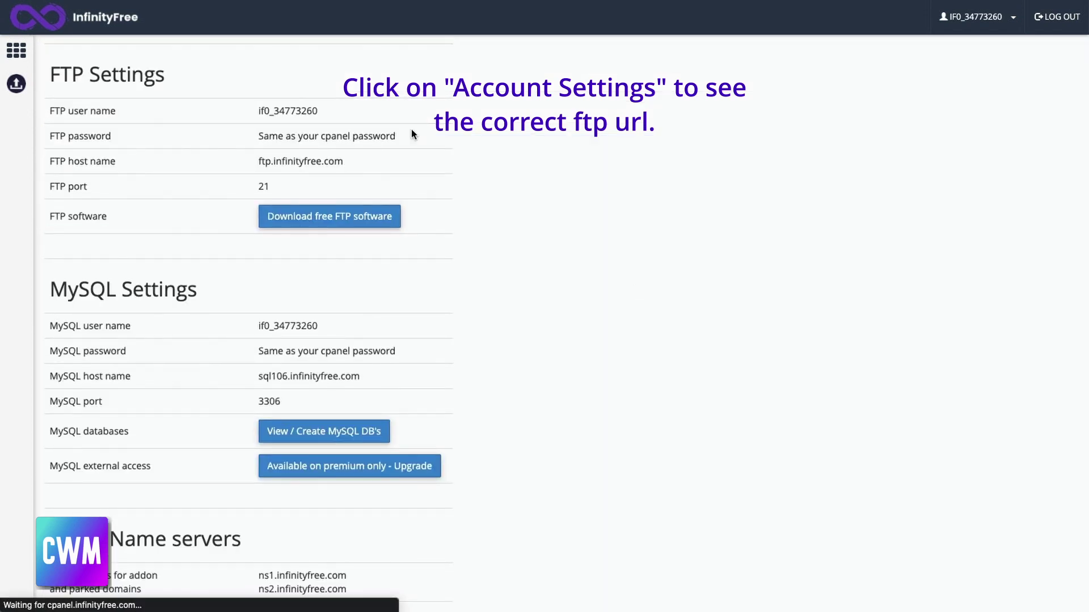
left_click_drag(258, 161, 343, 162)
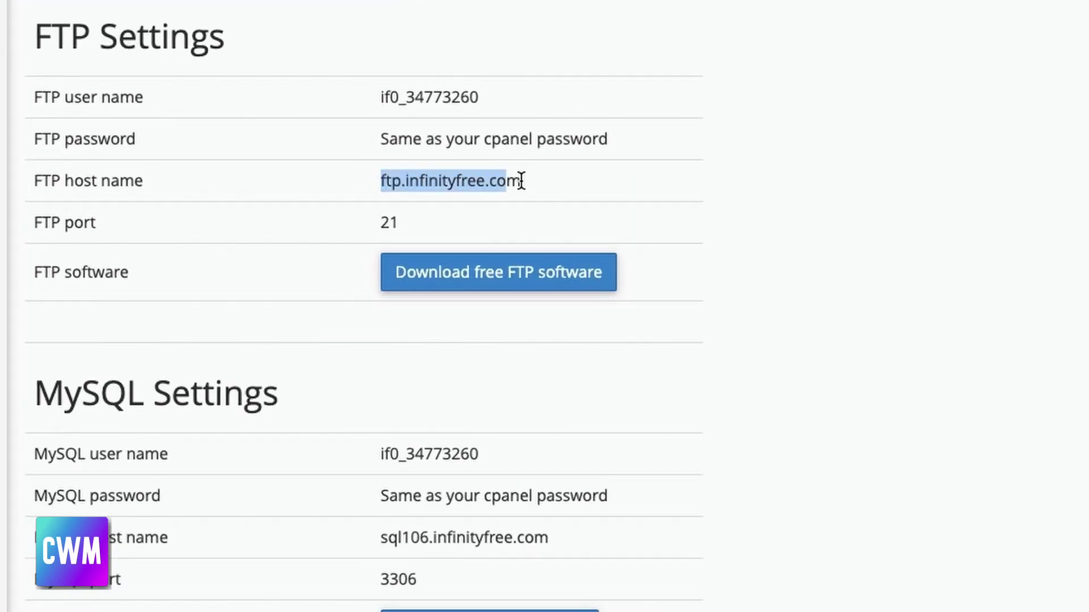
left_click_drag(520, 181, 558, 180)
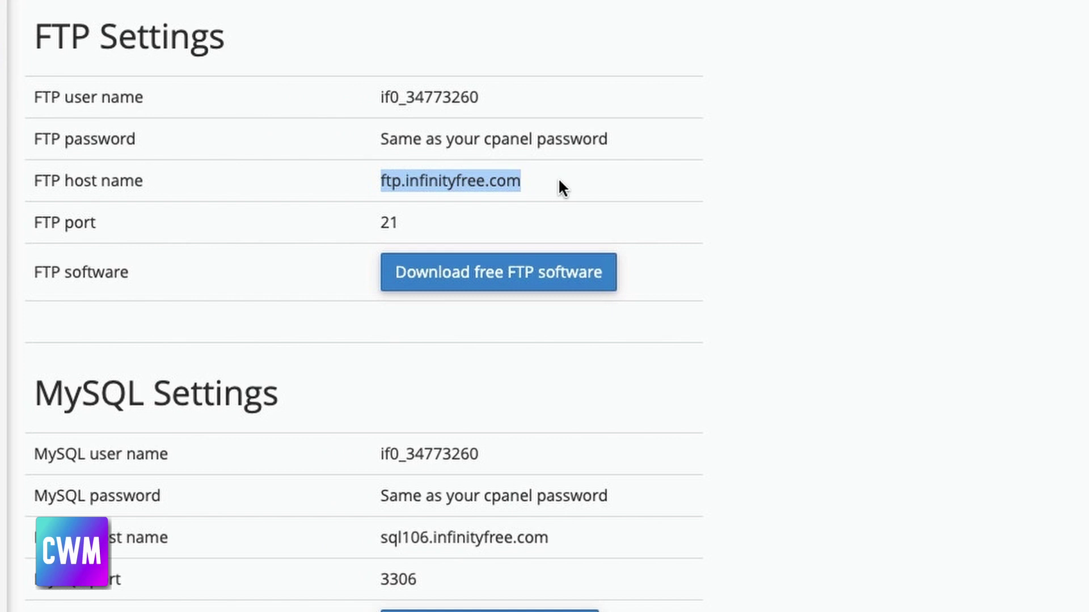
left_click(827, 197)
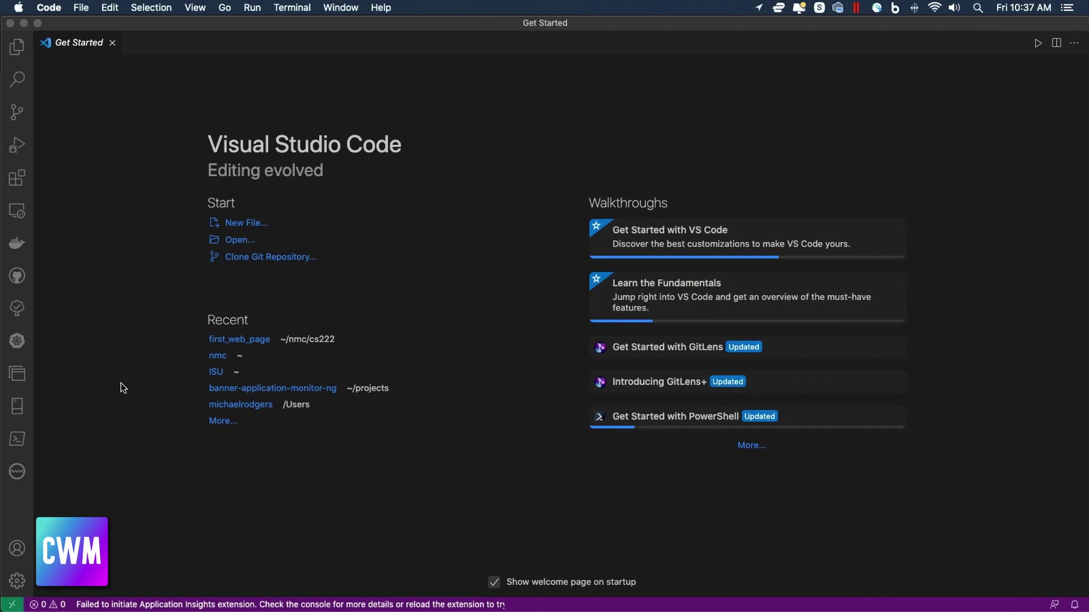
In VS Code's Open dialog, browse from home into nmc/cs222/first_web_page, showing index.html
left_click(81, 8)
left_click(86, 71)
left_click(258, 172)
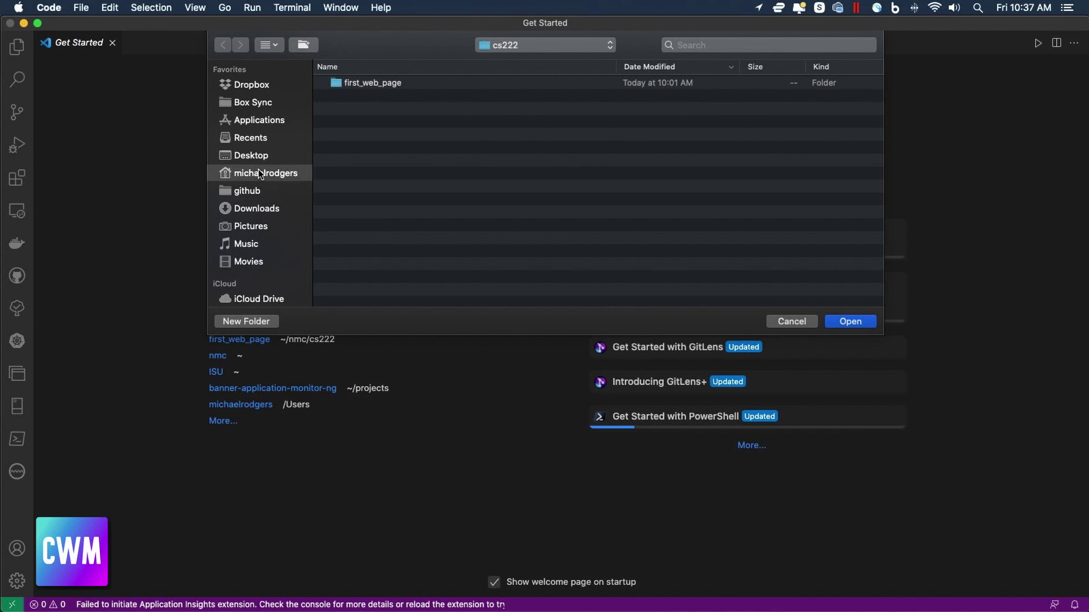
double_click(341, 85)
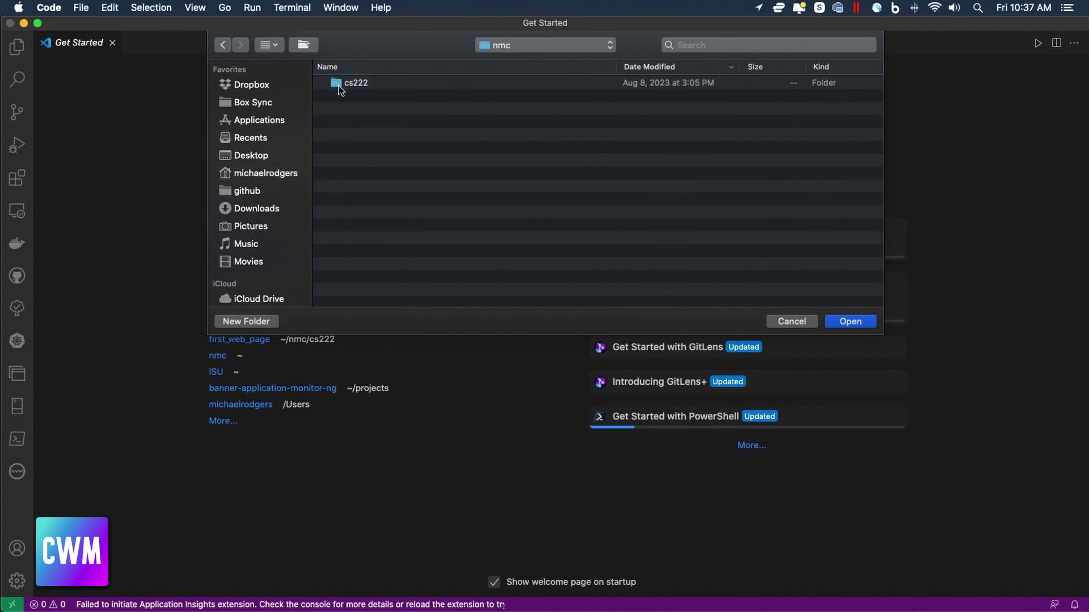
double_click(342, 84)
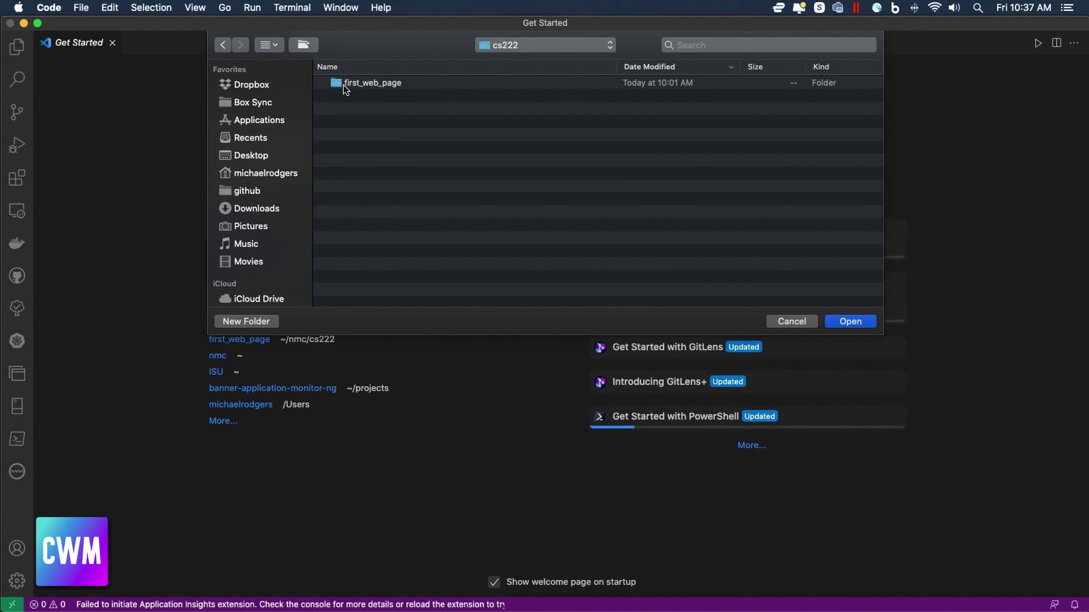
double_click(343, 84)
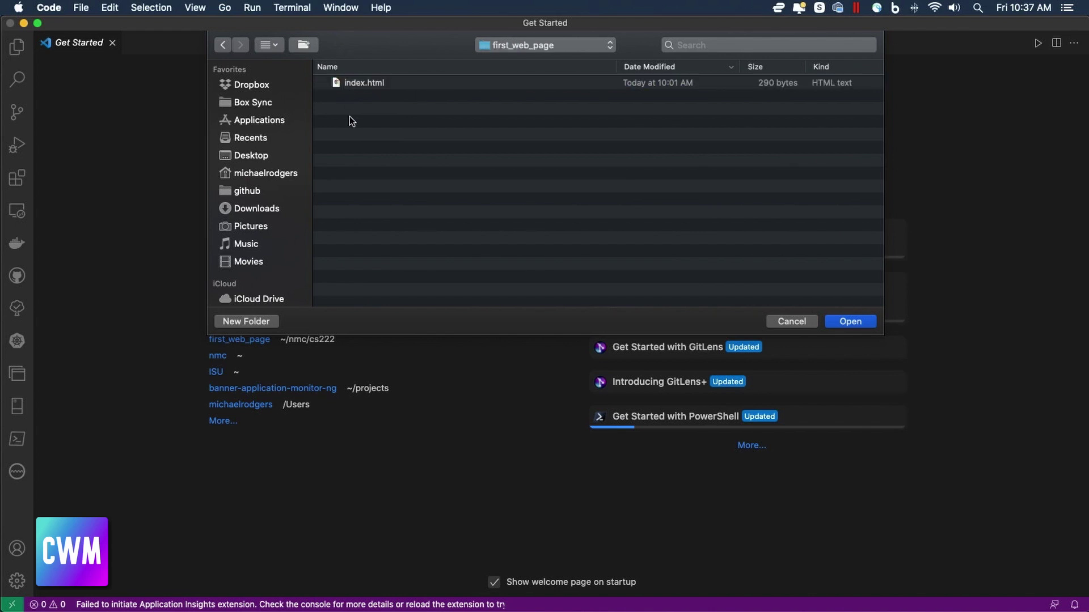